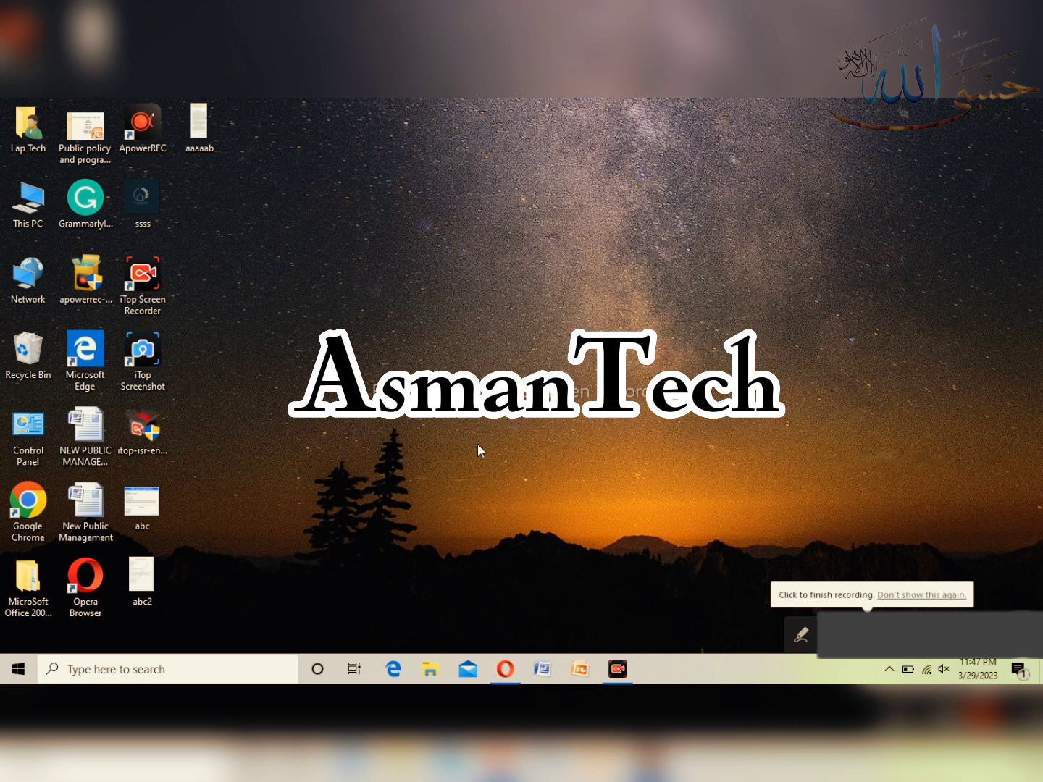
In Opera, search Google for 'image into text' and scroll through the converter results
click(506, 668)
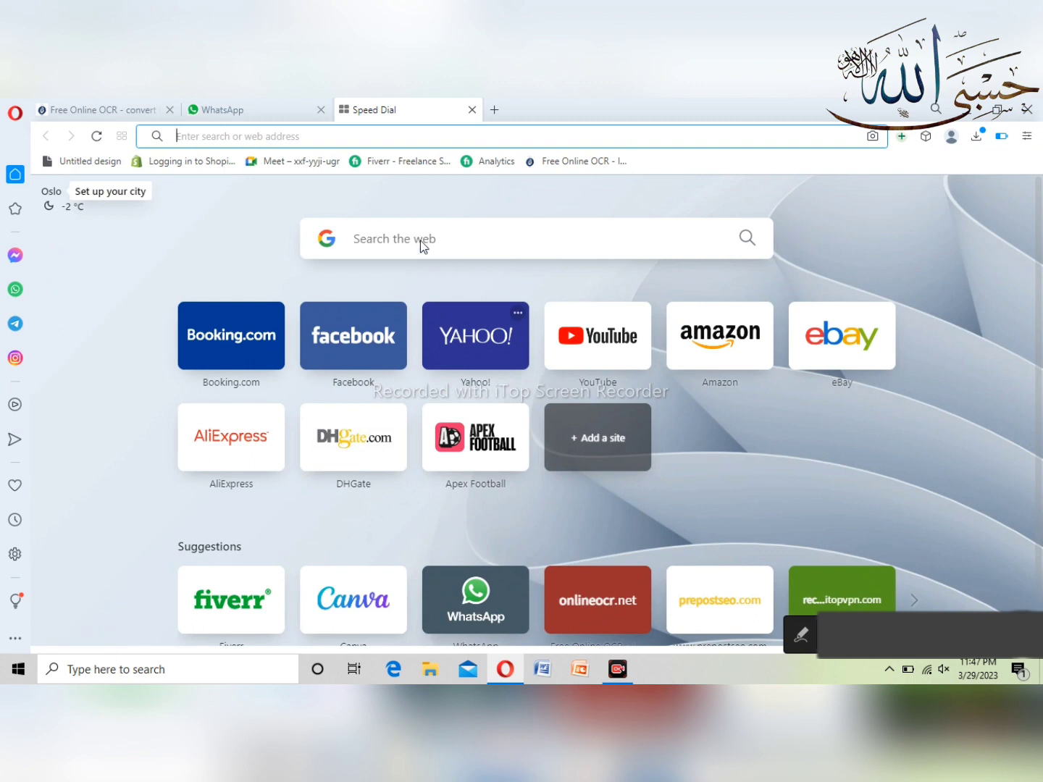
click(422, 240)
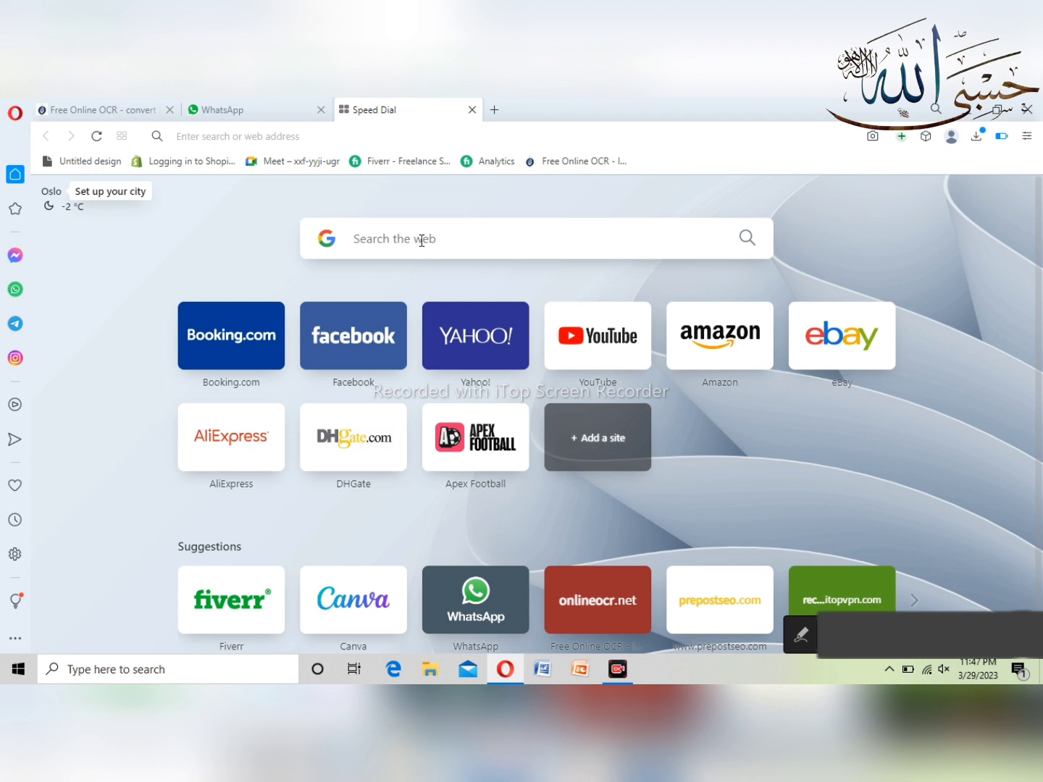
text(image)
text( in)
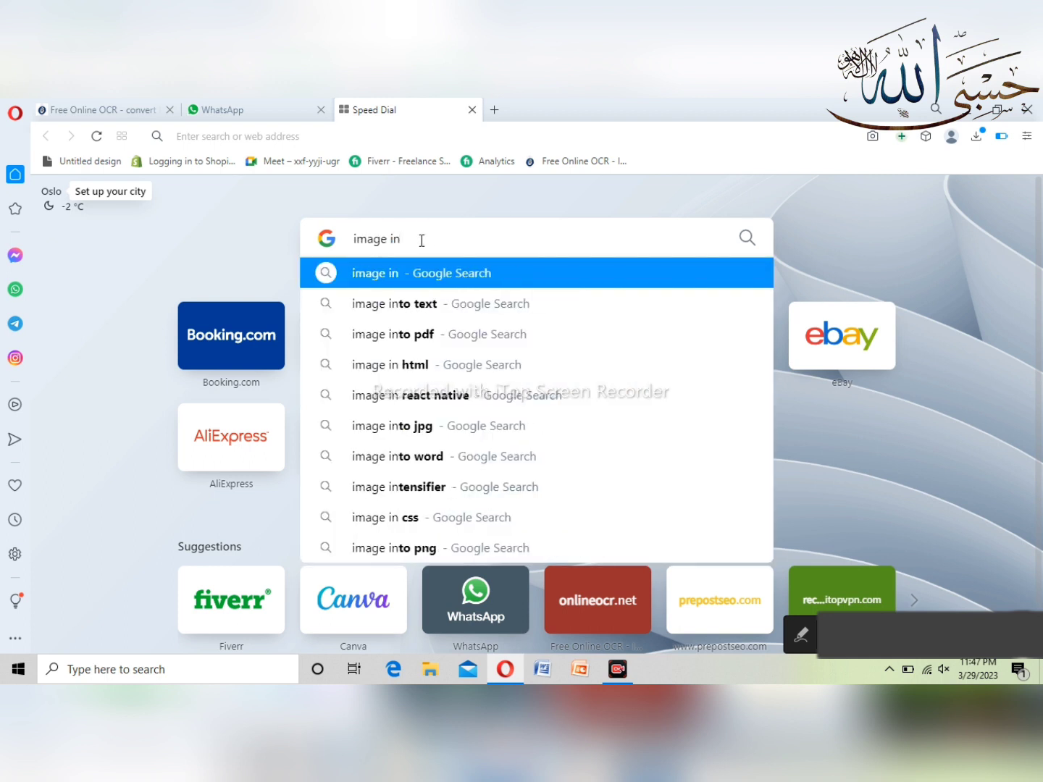
click(400, 317)
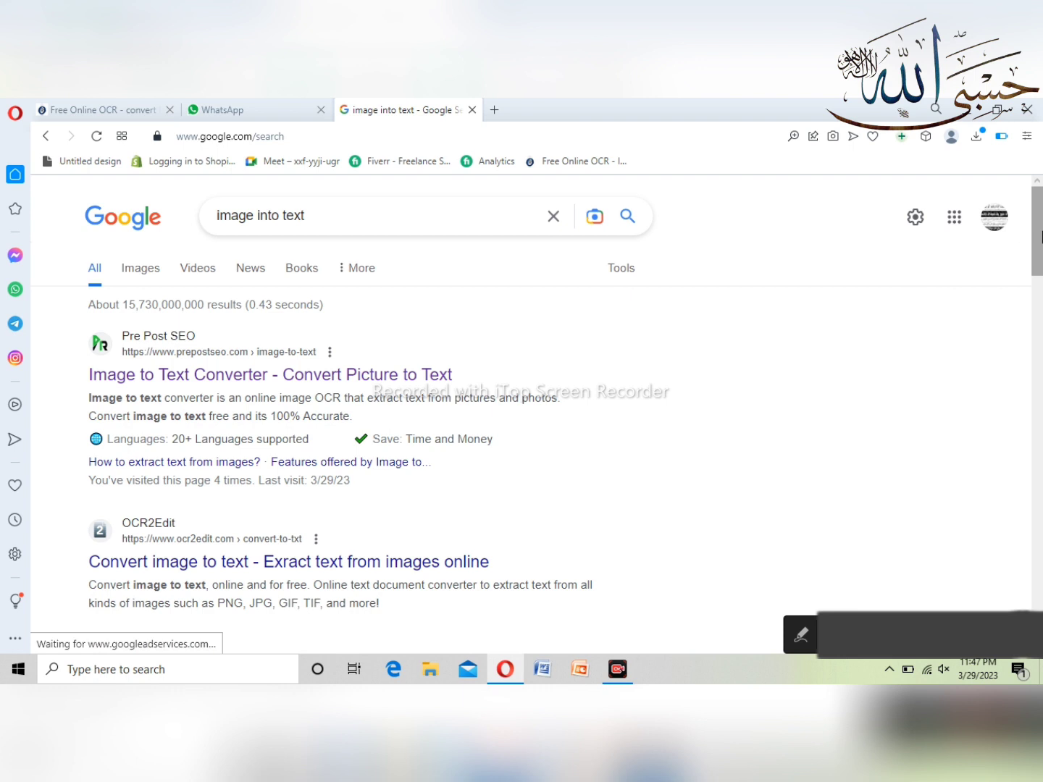
drag(1042, 237, 1041, 297)
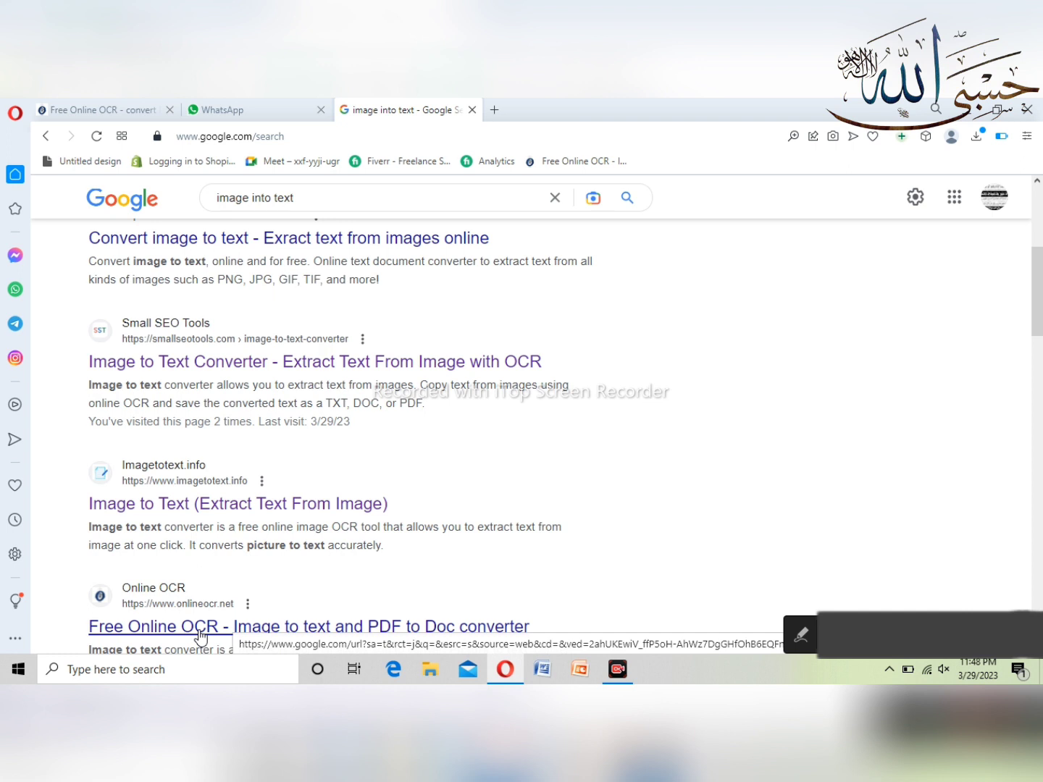
On OnlineOCR.net, keep Microsoft Word output, upload aaaaab.jpg and convert it to text
click(200, 637)
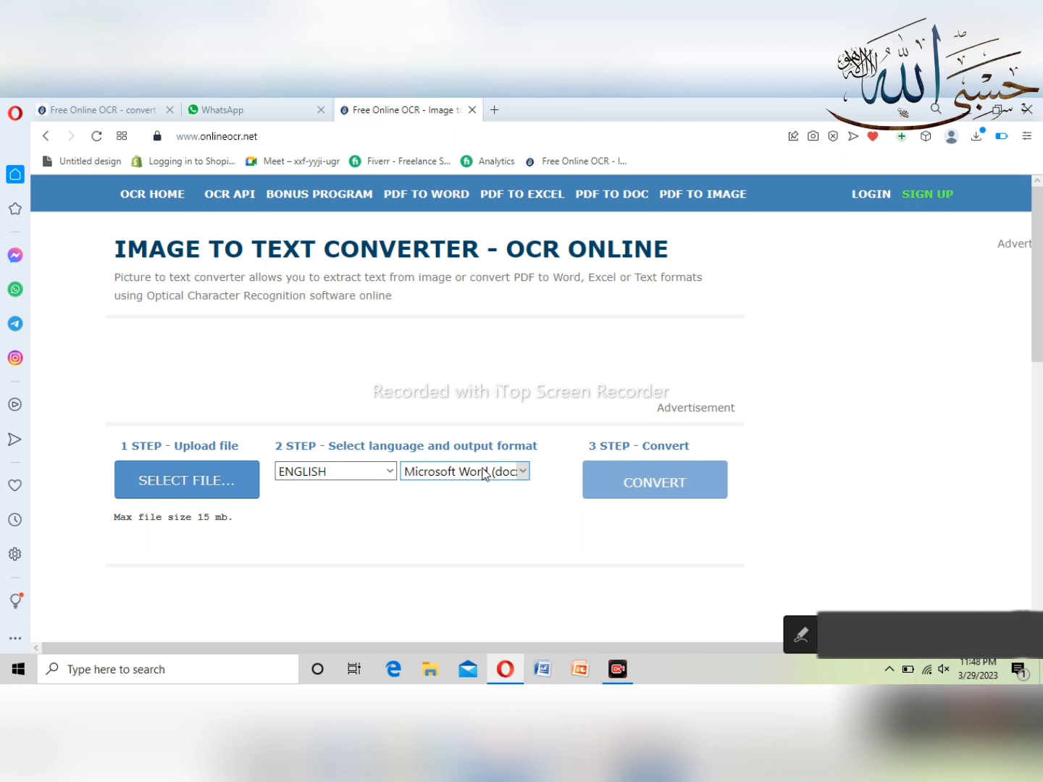
click(527, 476)
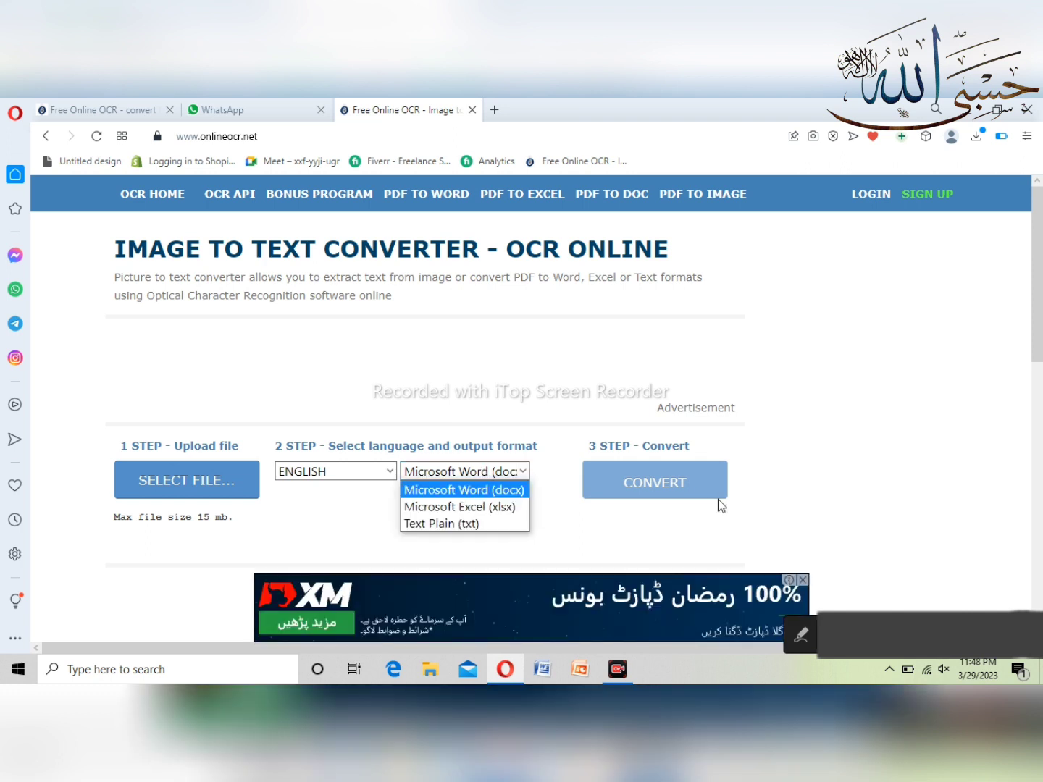
click(200, 484)
click(199, 479)
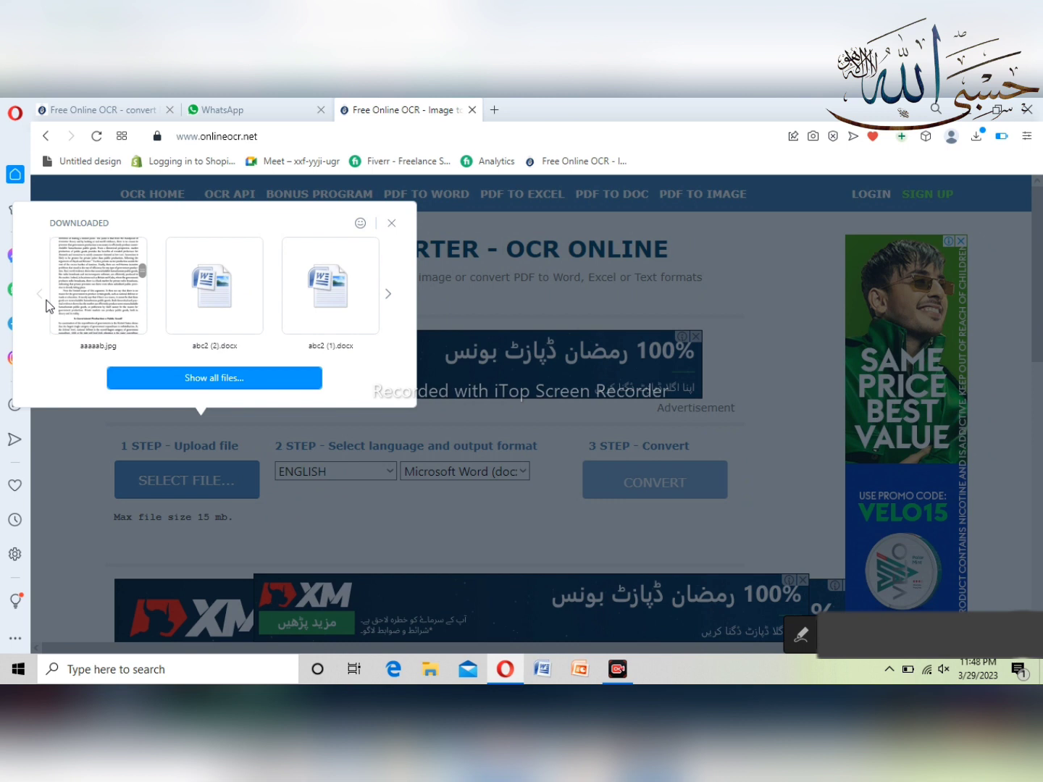
click(89, 293)
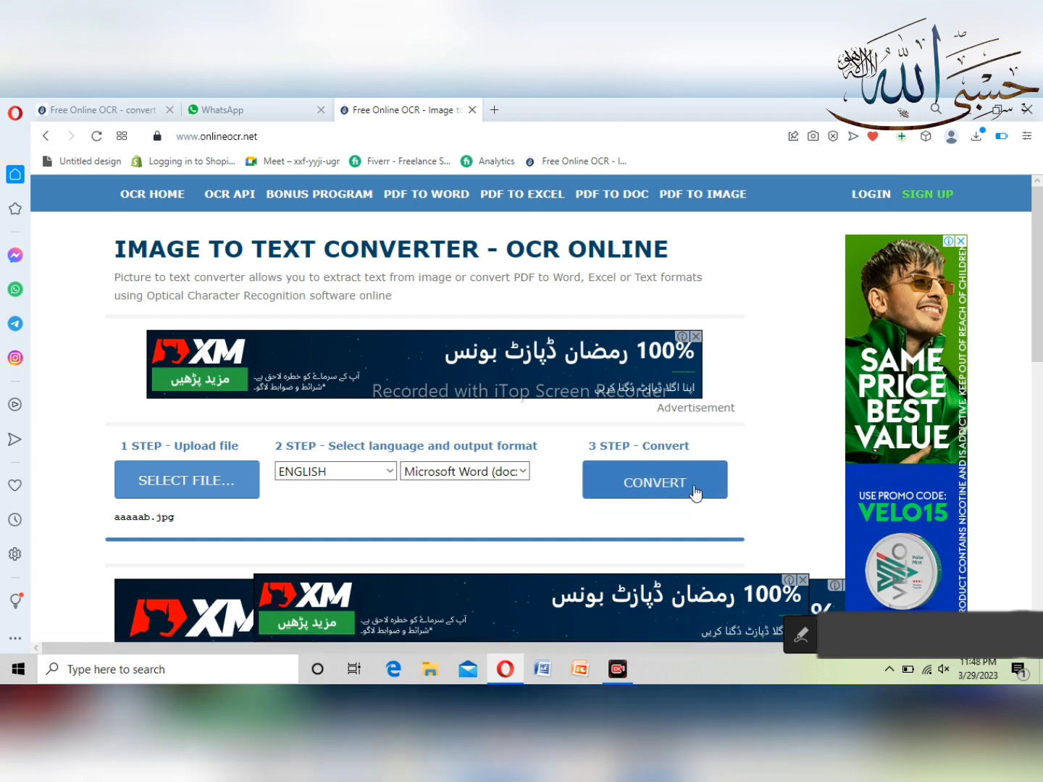
click(695, 493)
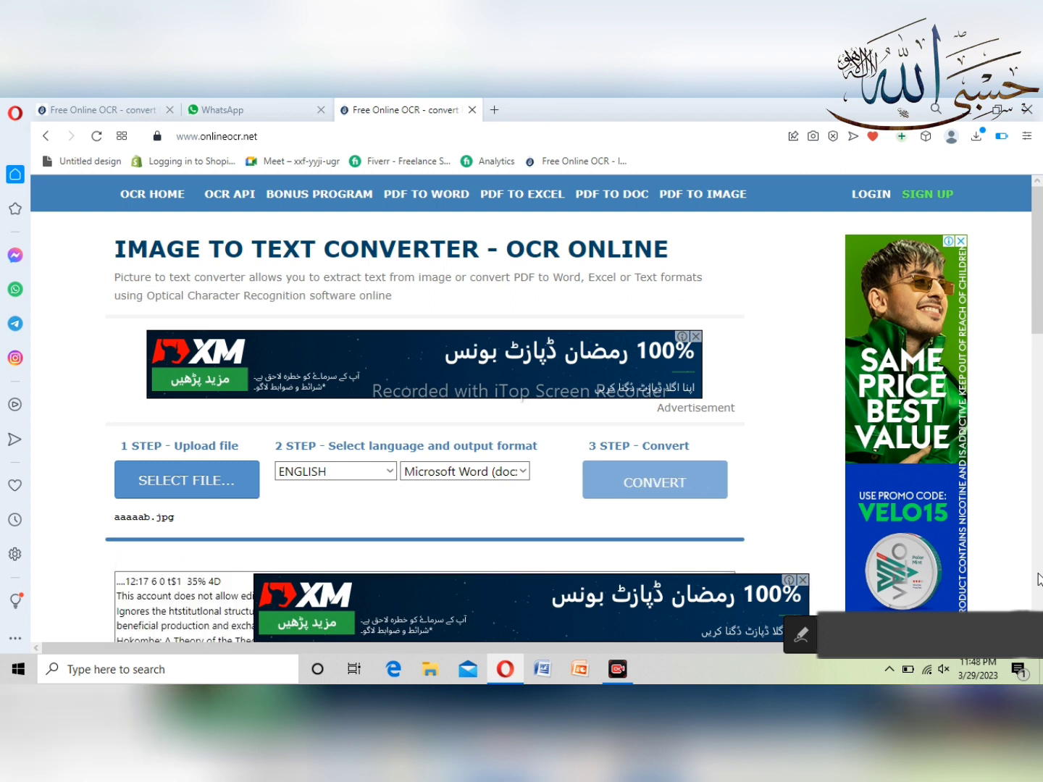
Select all the recognised text in the OnlineOCR.net output box
scroll(1040, 579, down, 5)
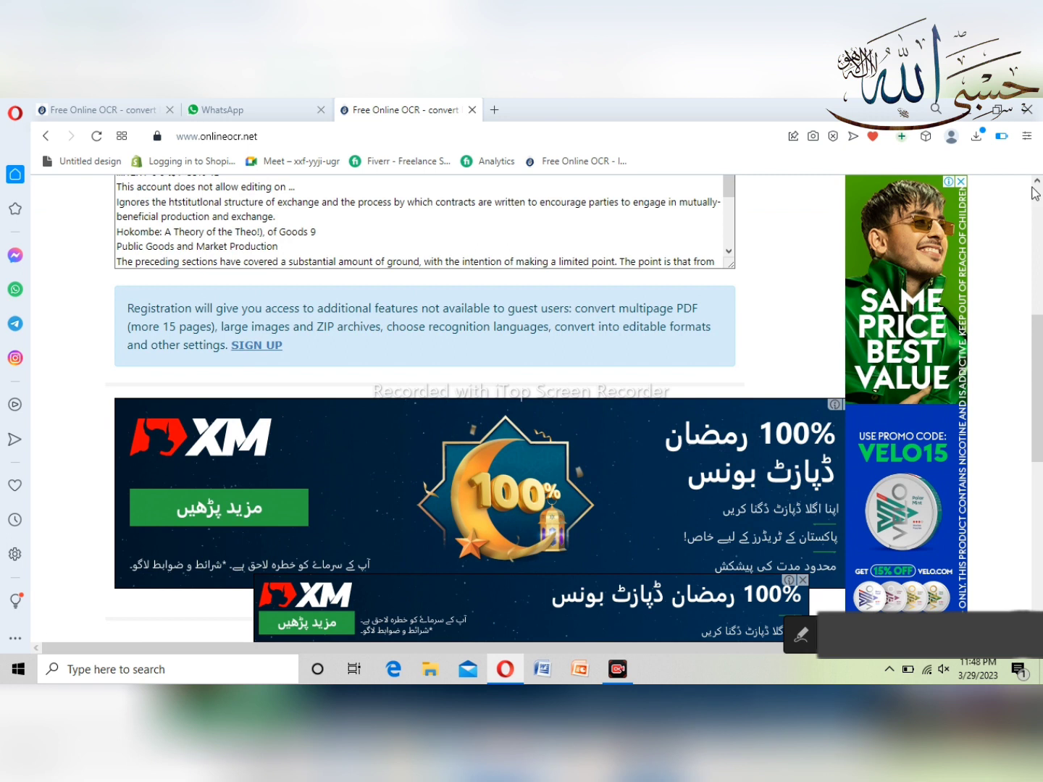
scroll(173, 389, up, 2)
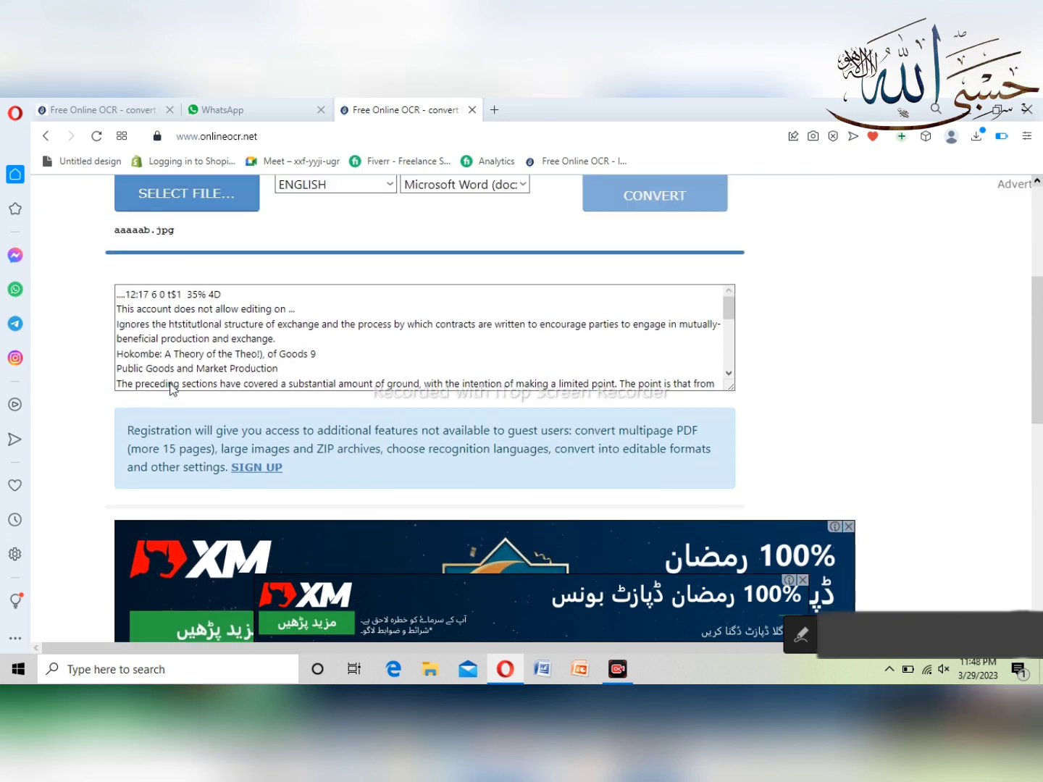
click(449, 382)
click(409, 357)
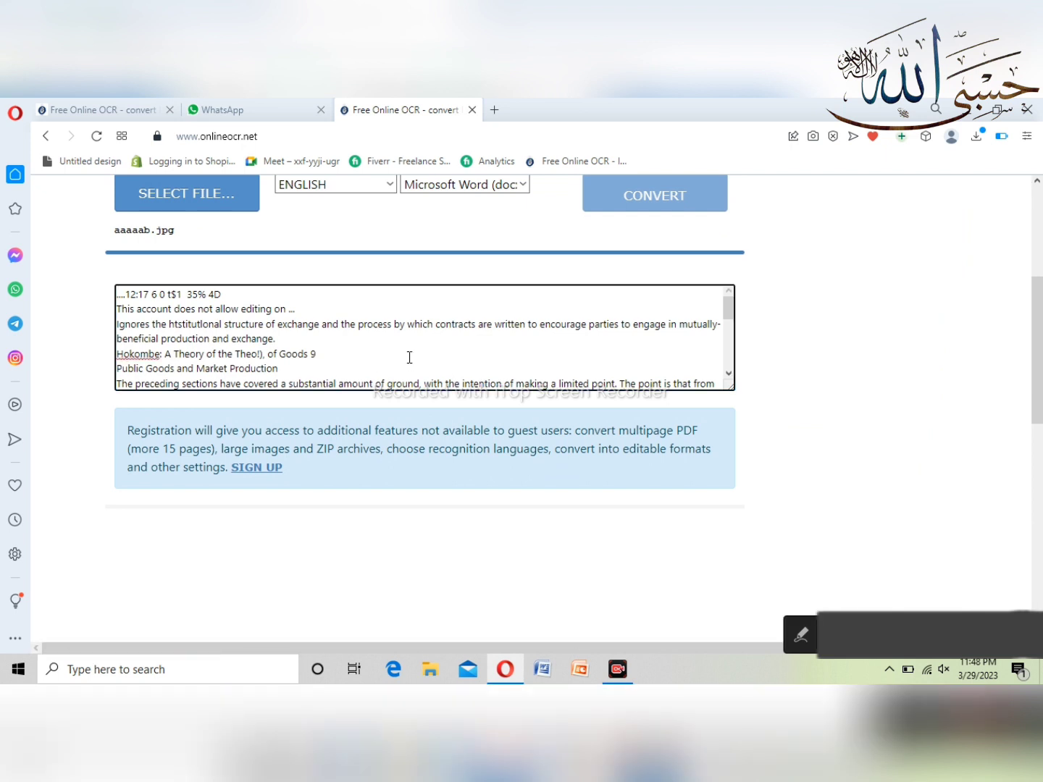
key(ctrl+a)
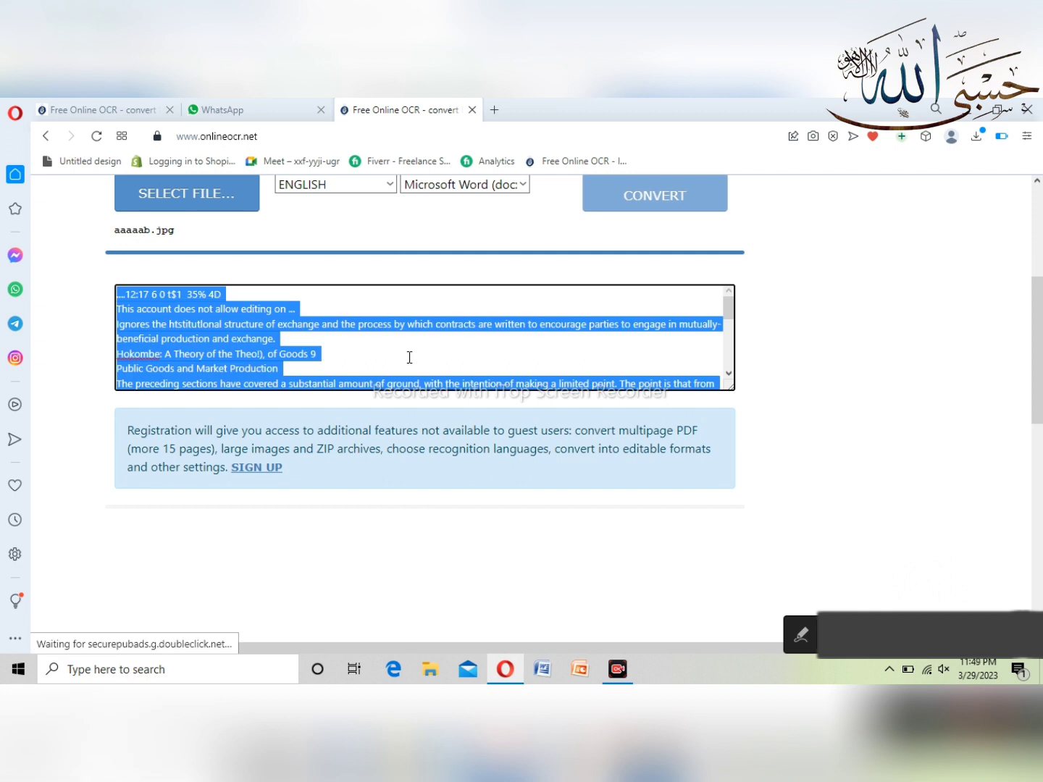
Paste the OCR text into Word's Document1 and begin saving it
click(543, 671)
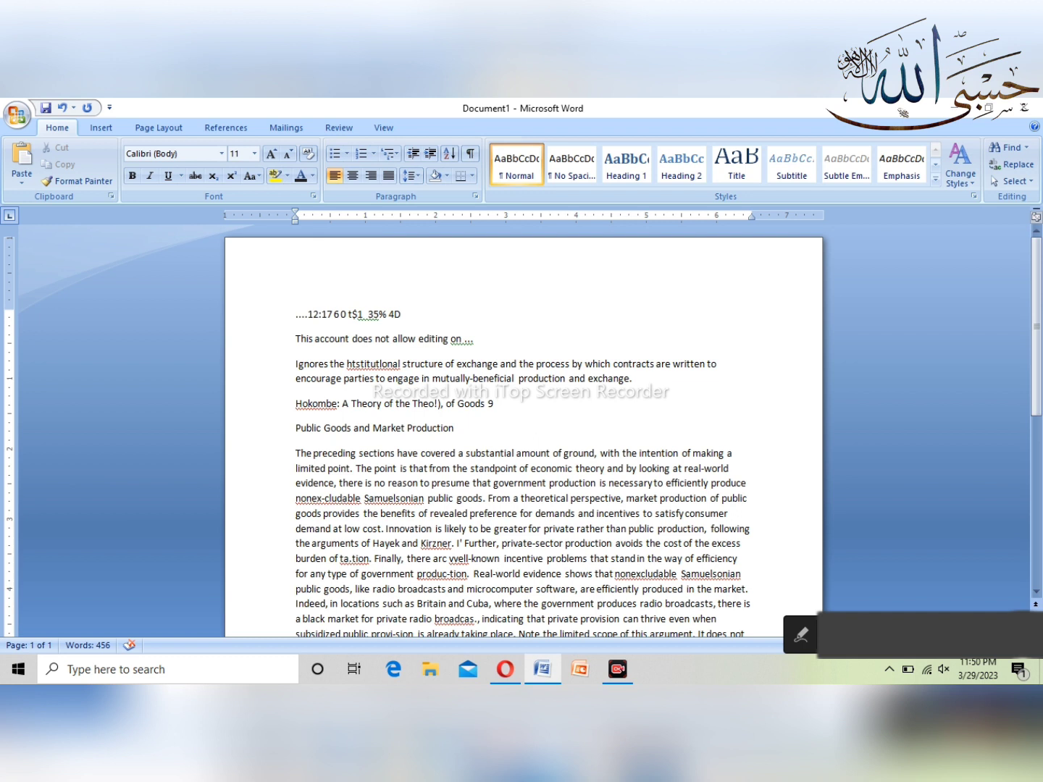
key(ctrl+s)
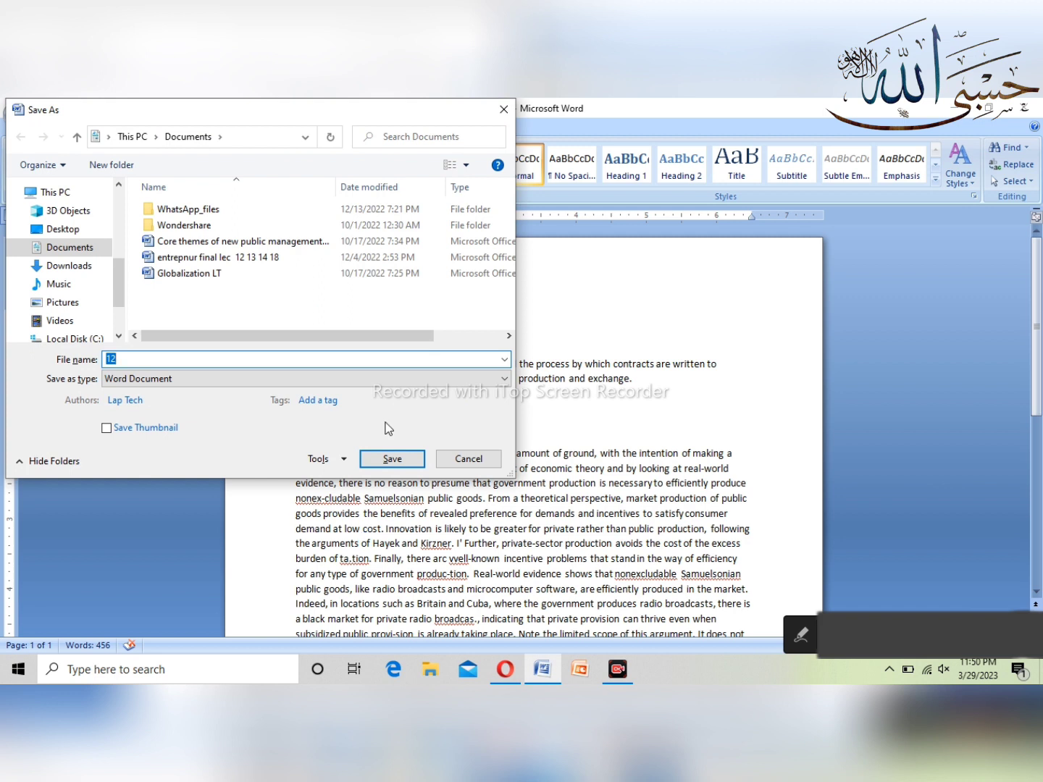
Save the document to the Desktop as the Word file 'a1'
key(BackSpace)
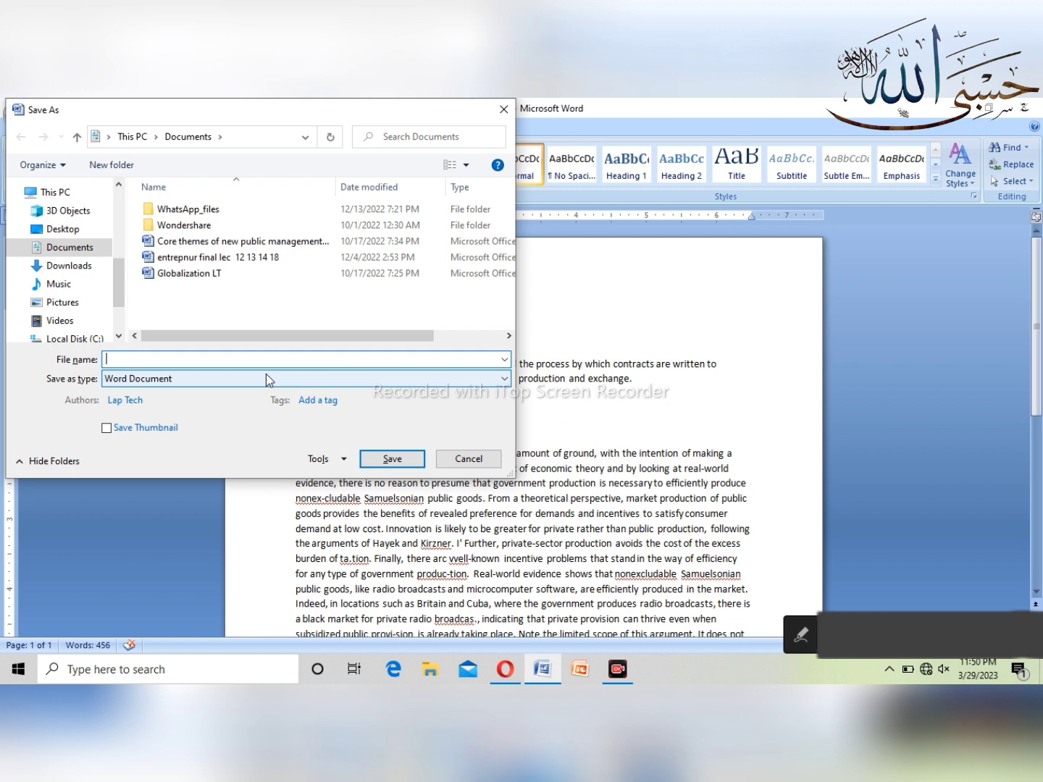
text(a1)
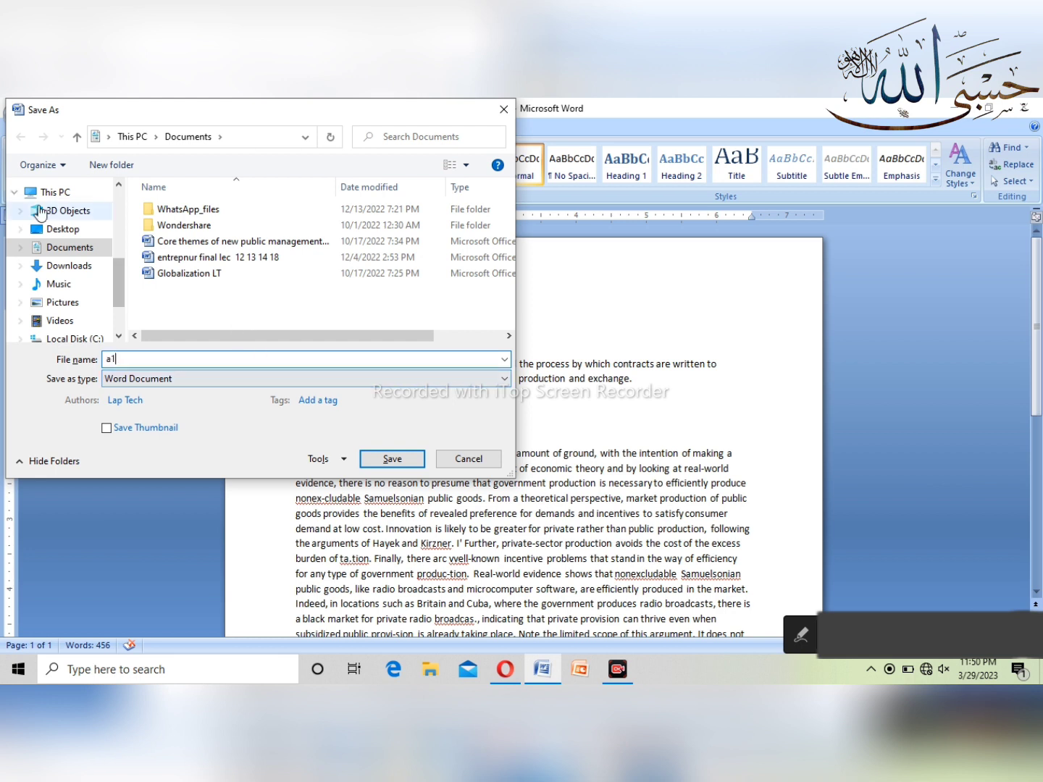
mouse_move(55, 192)
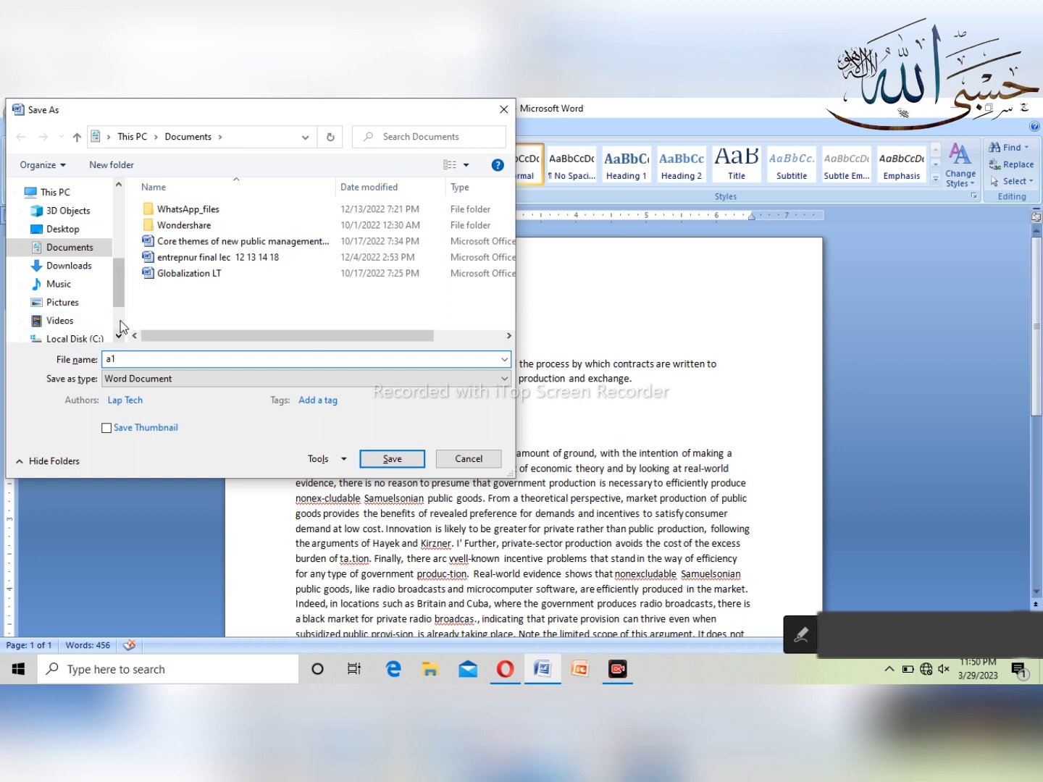
scroll(120, 333, down, 2)
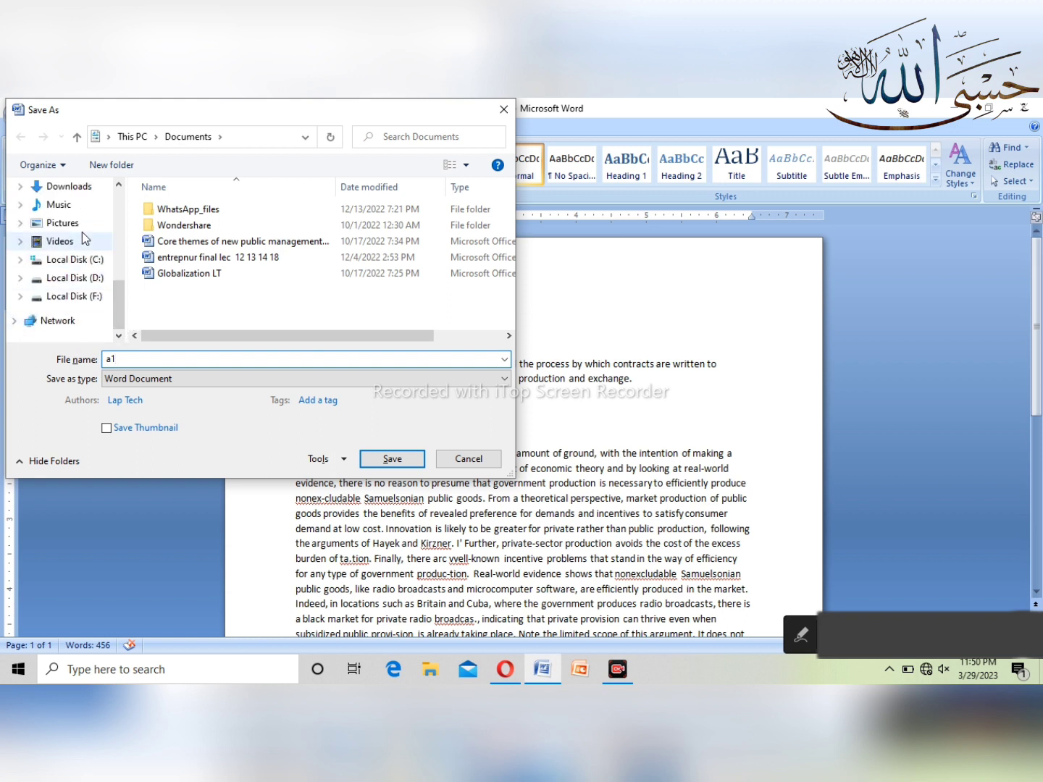
scroll(119, 207, up, 5)
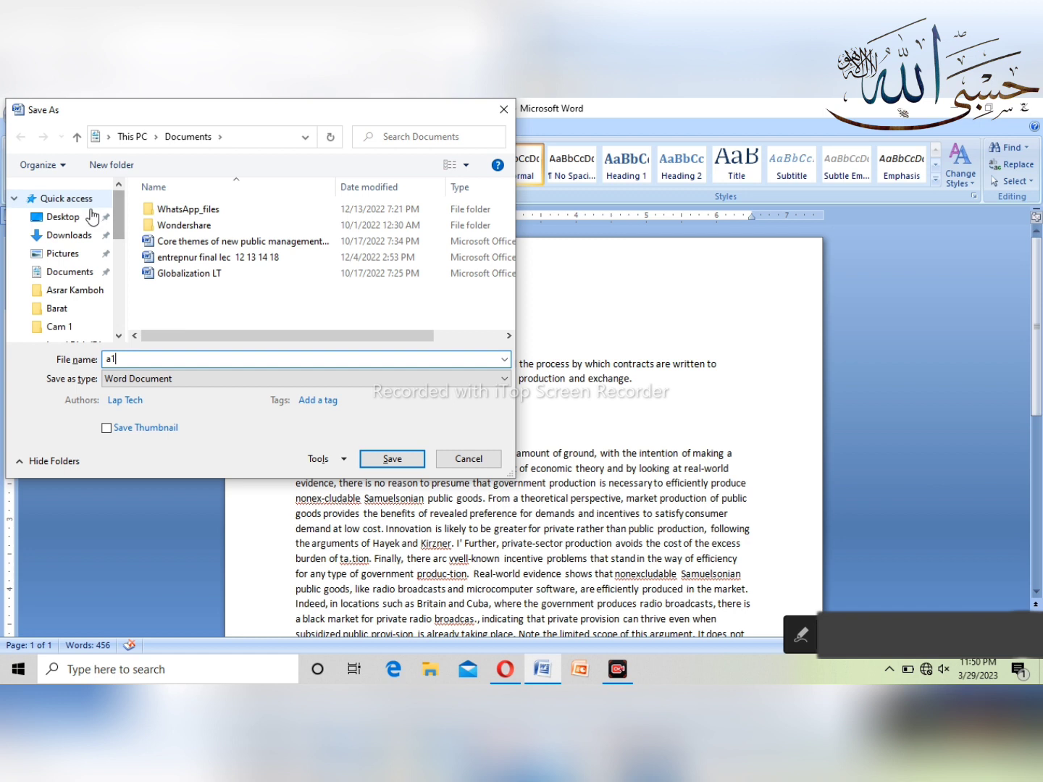
click(66, 217)
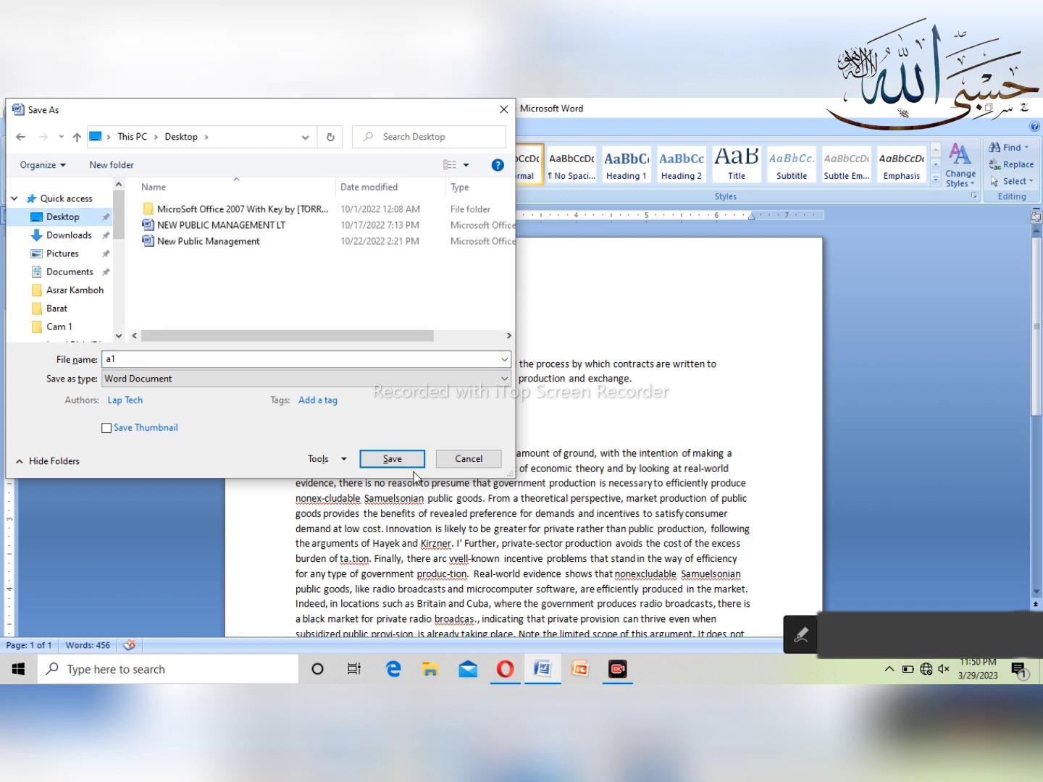
click(392, 459)
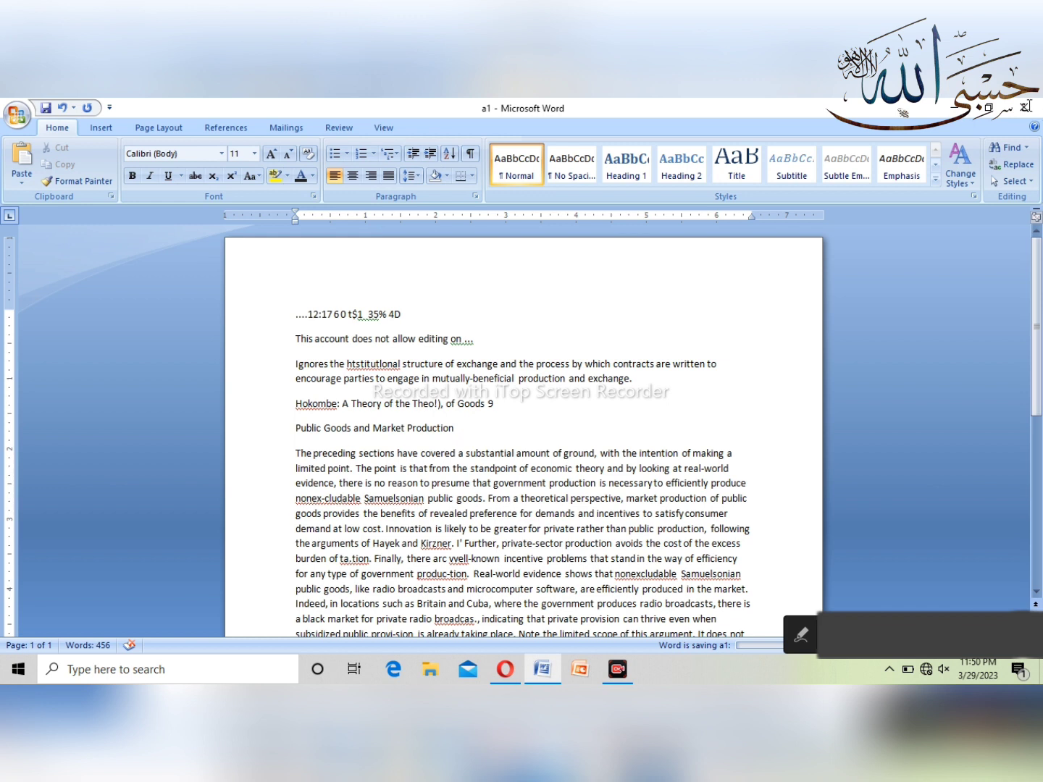
Close Word, minimize Opera and reopen a1 from the desktop
click(1026, 109)
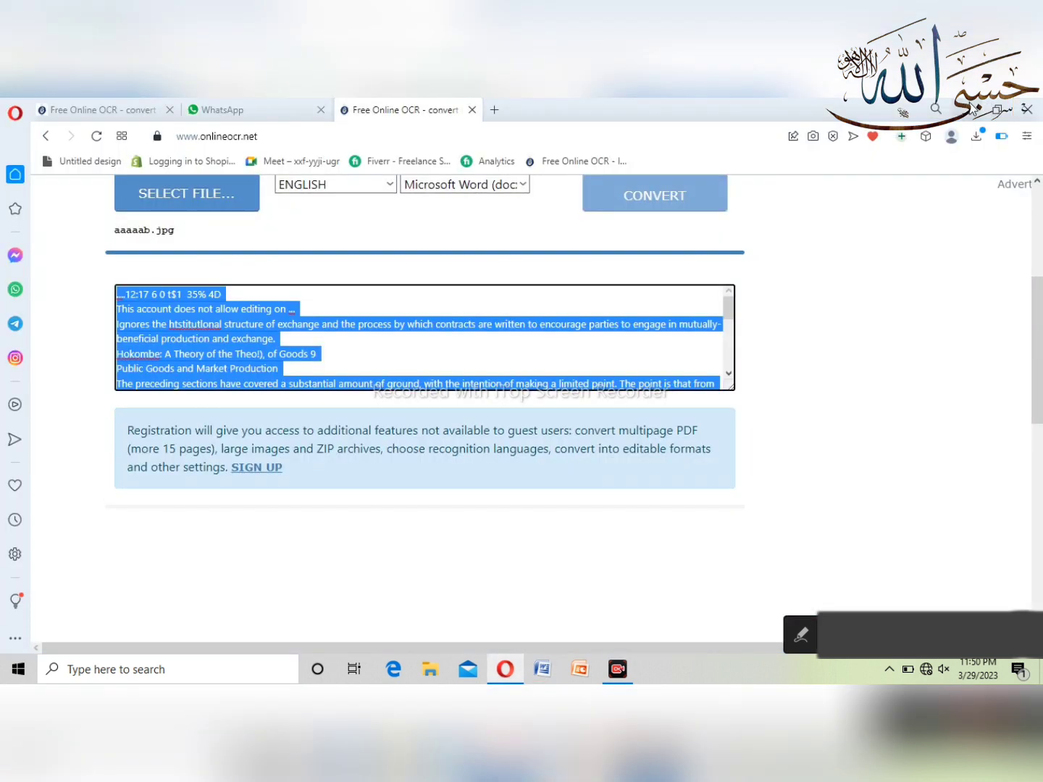
click(973, 108)
click(205, 202)
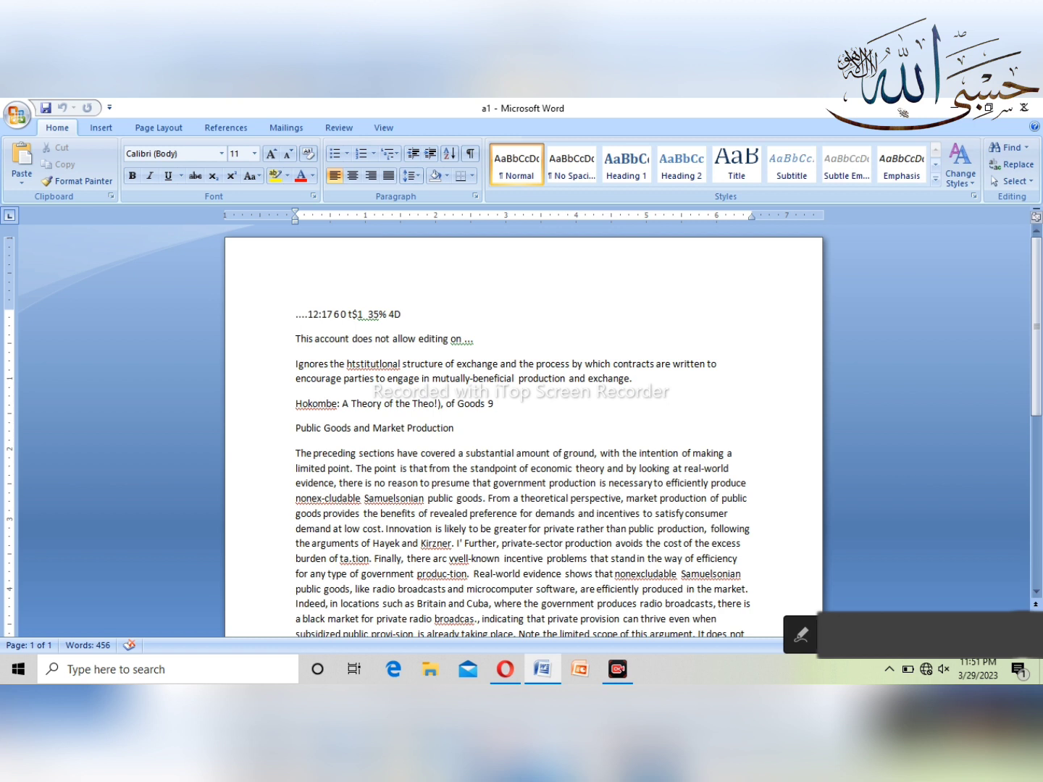
Justify all the text and set it to Times New Roman, size 12
key(ctrl+a)
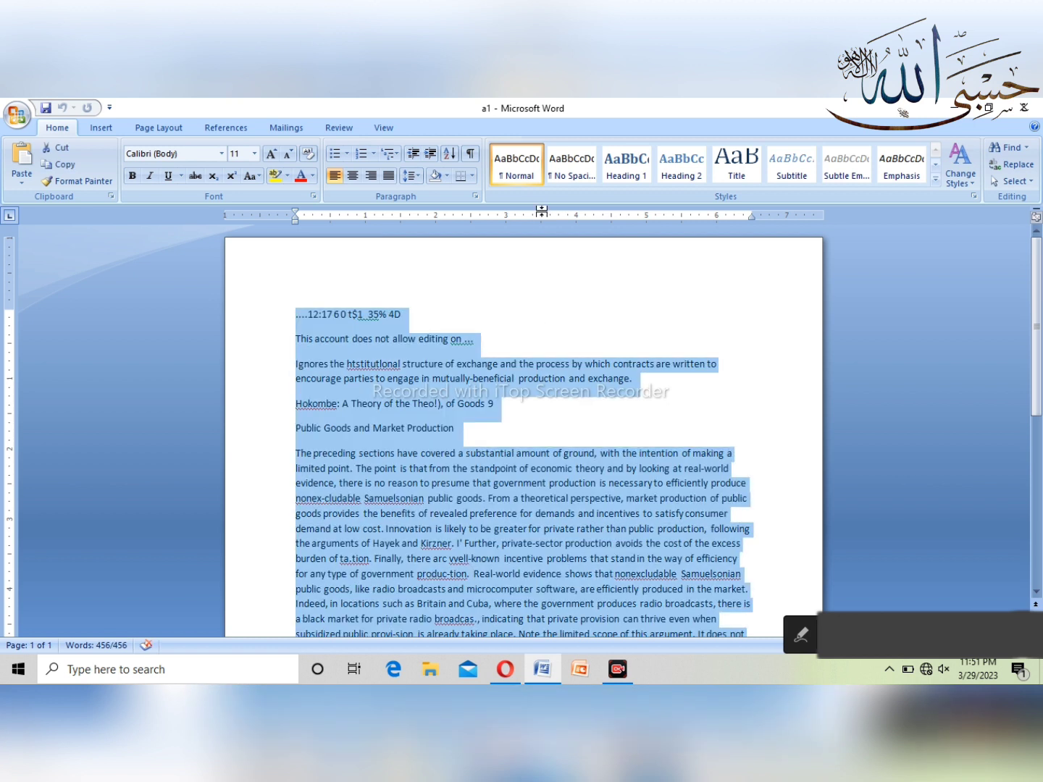
click(390, 180)
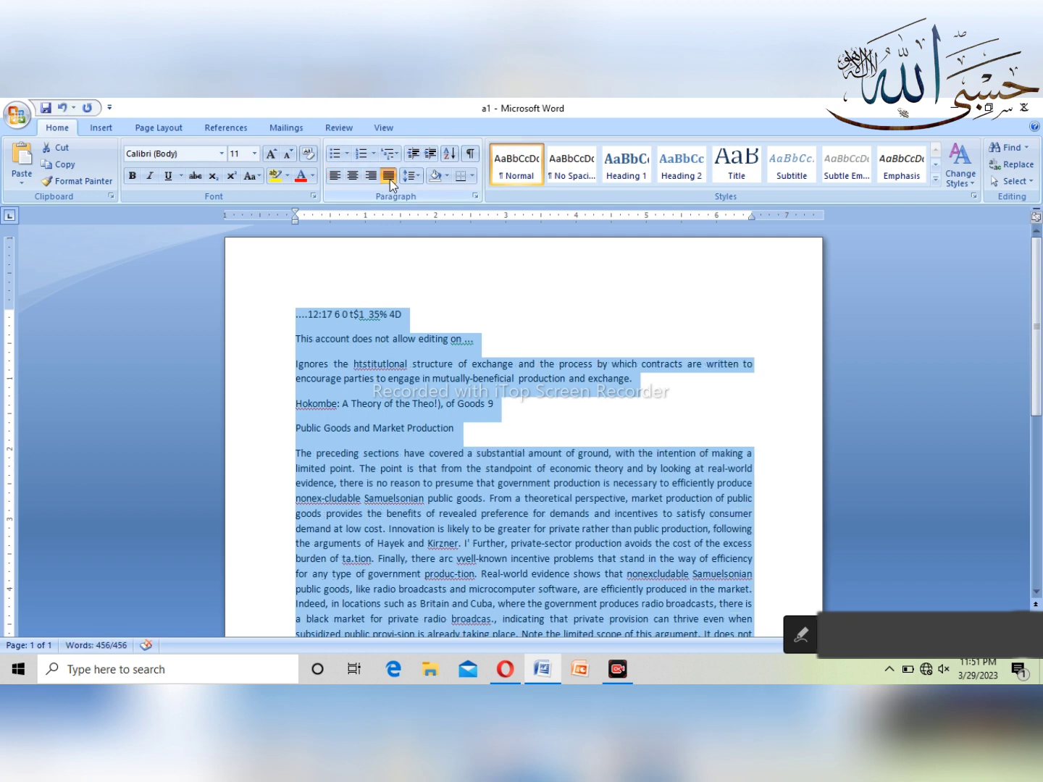
click(255, 153)
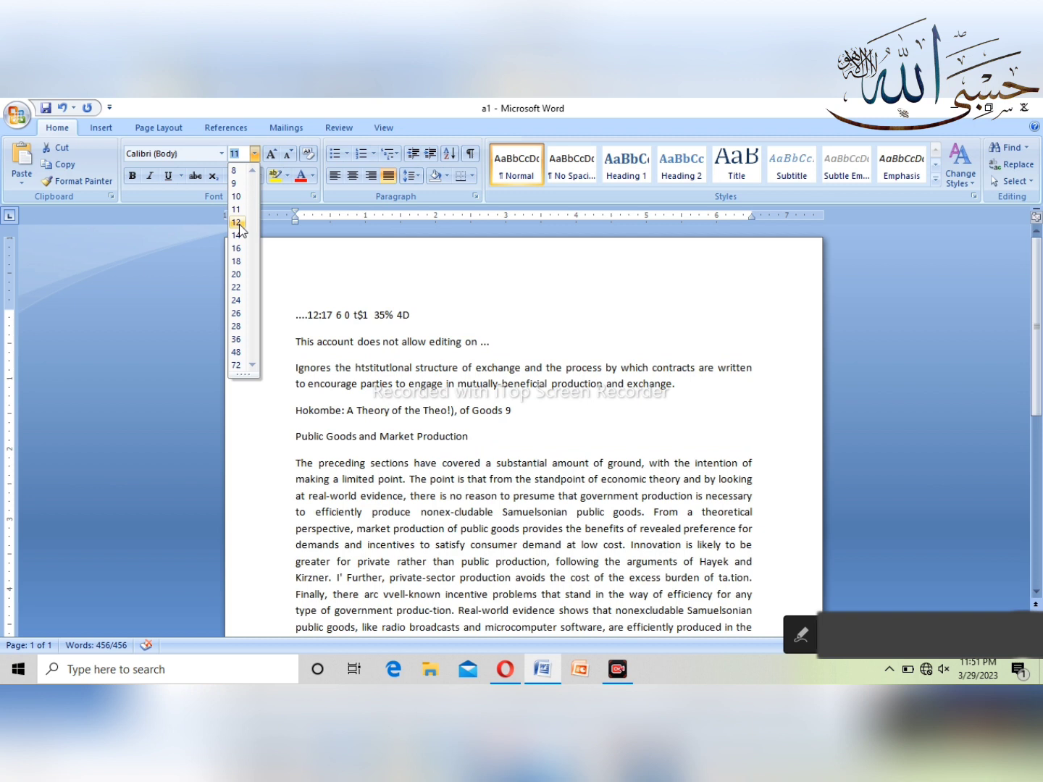
click(240, 225)
click(223, 153)
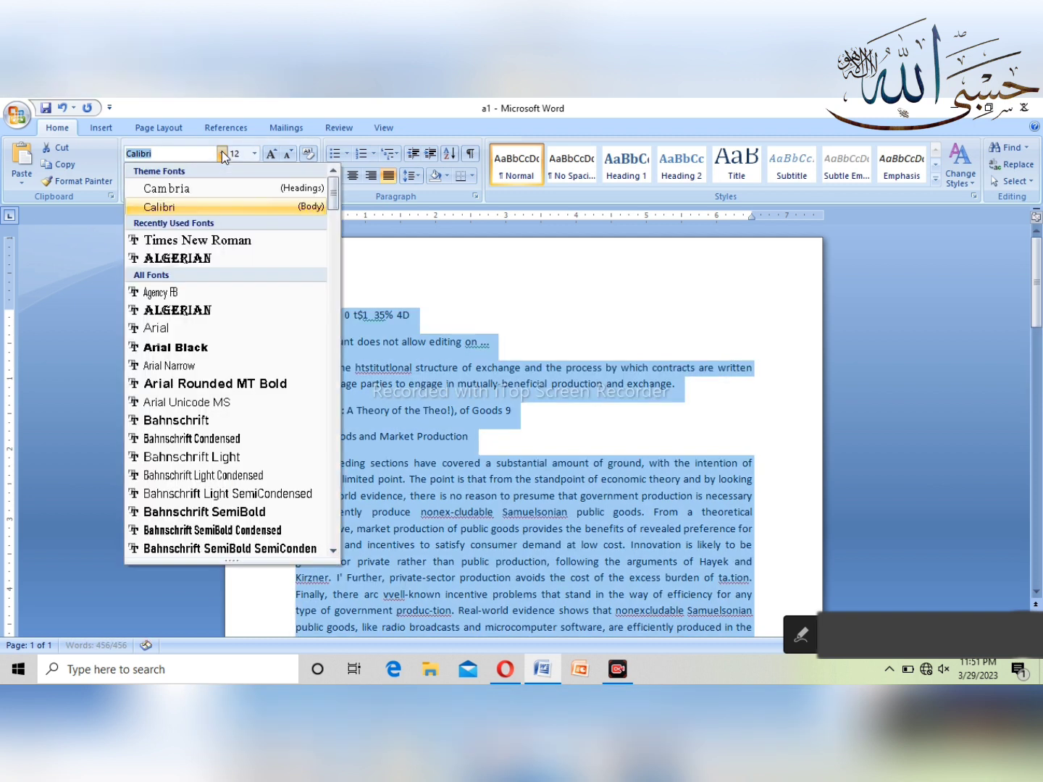
click(202, 241)
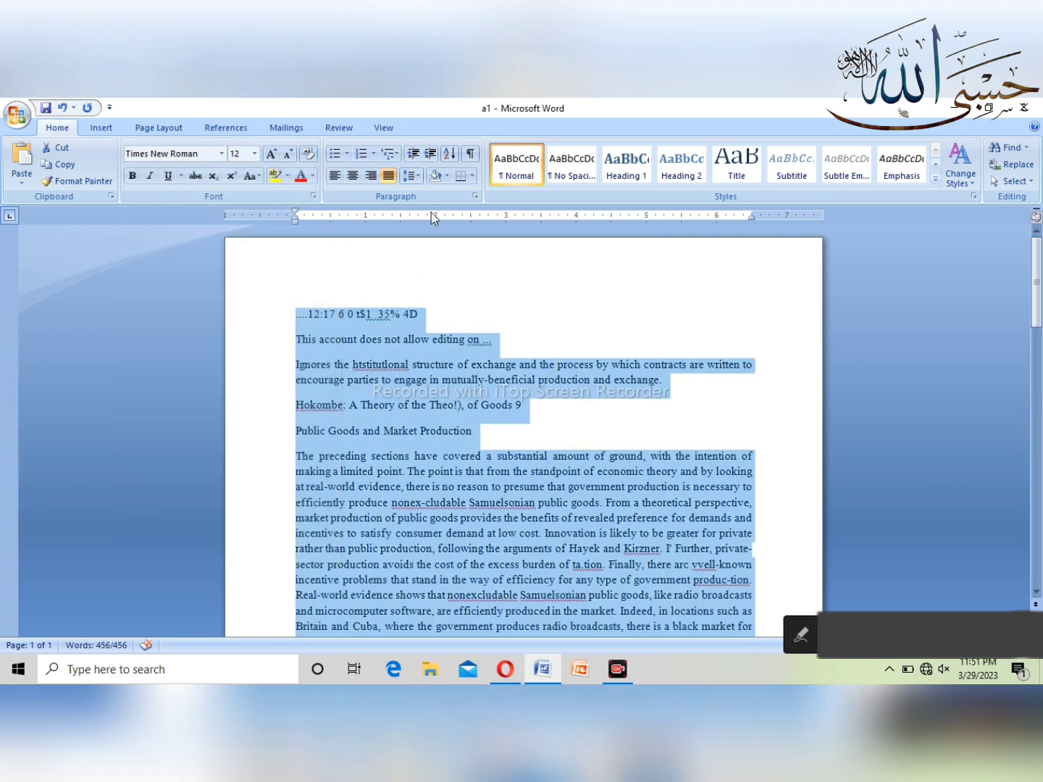
Delete the garbled first line of the document
click(564, 312)
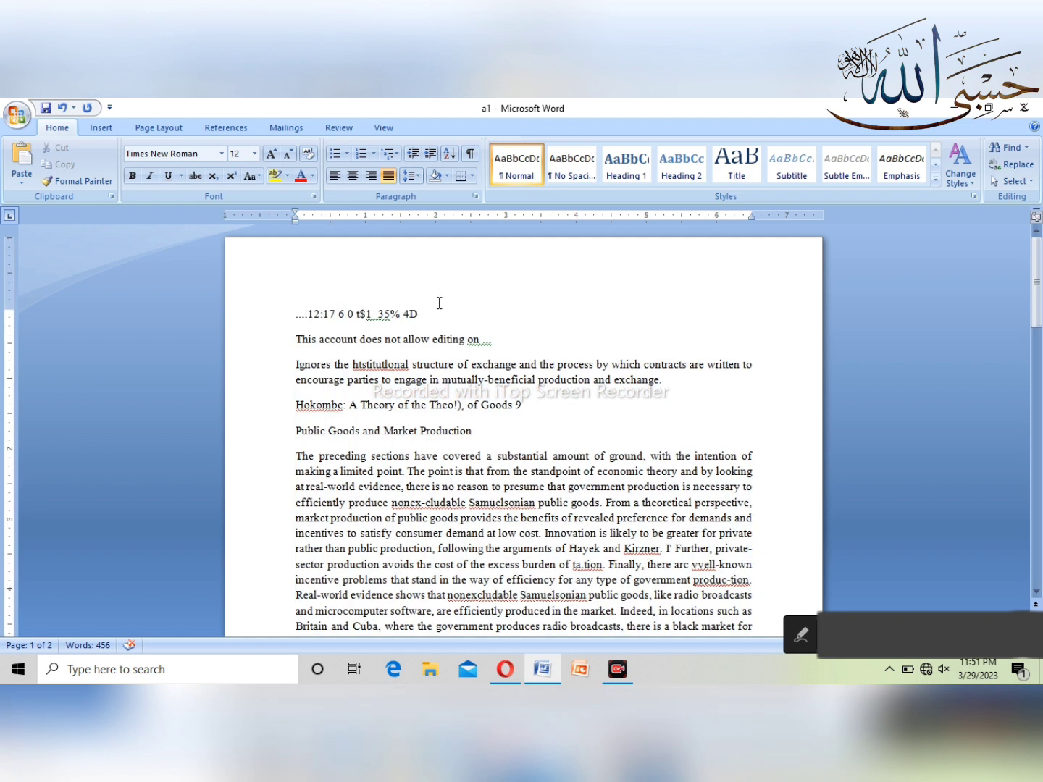
drag(439, 313, 249, 325)
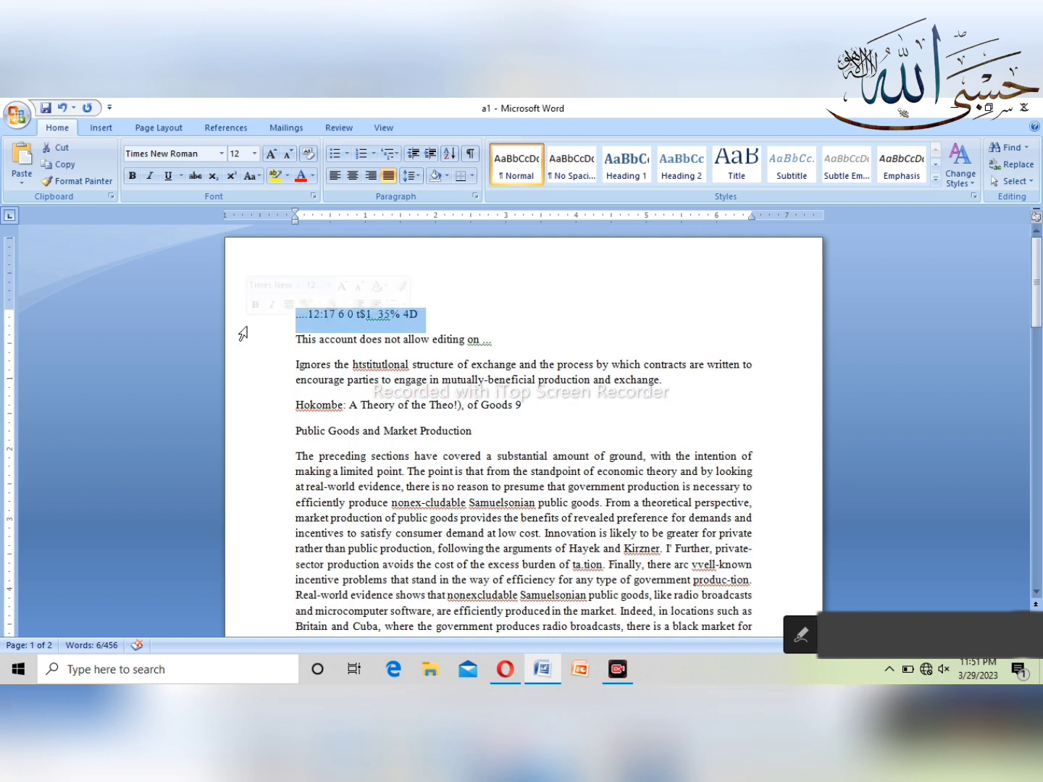
key(BackSpace)
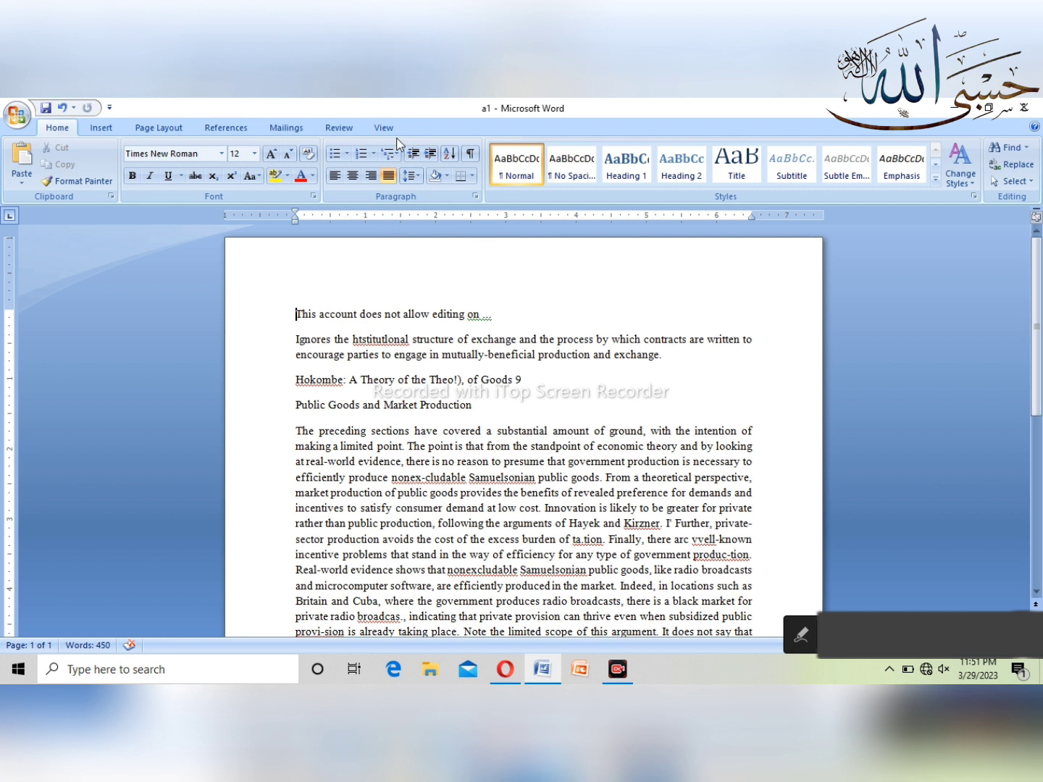
Spell-check a1: remove the extra space after 'on', ignore 'htstitutlonal', change 'Hokombe' to 'Hokum'
click(390, 131)
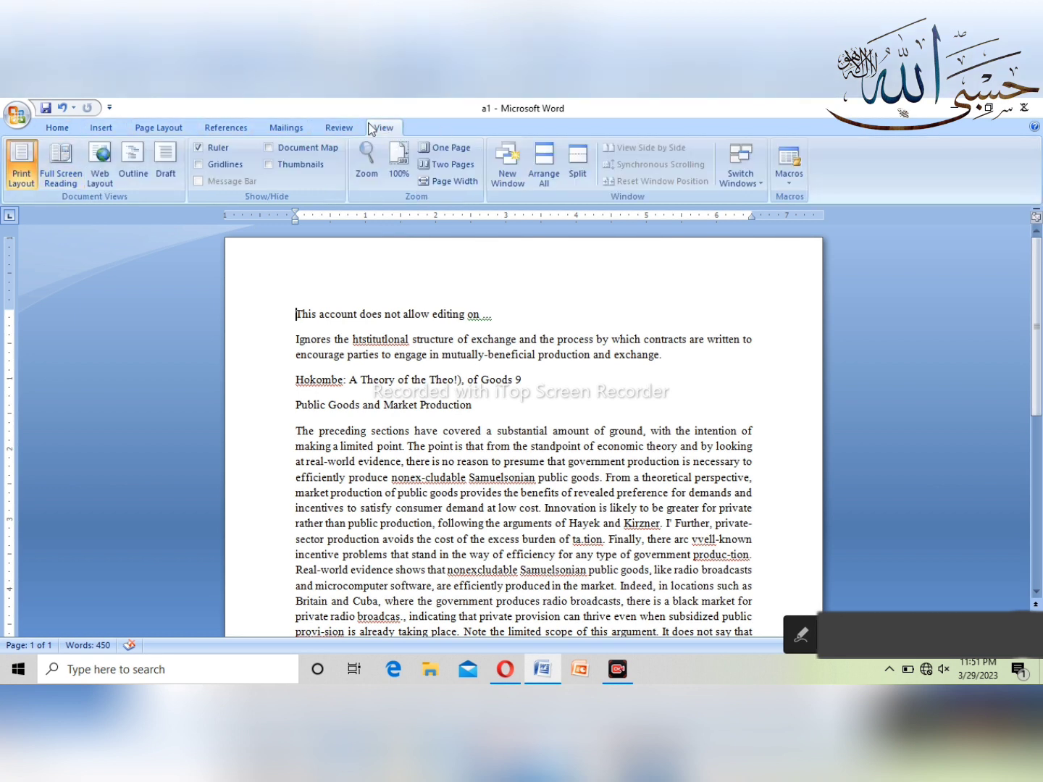
click(345, 130)
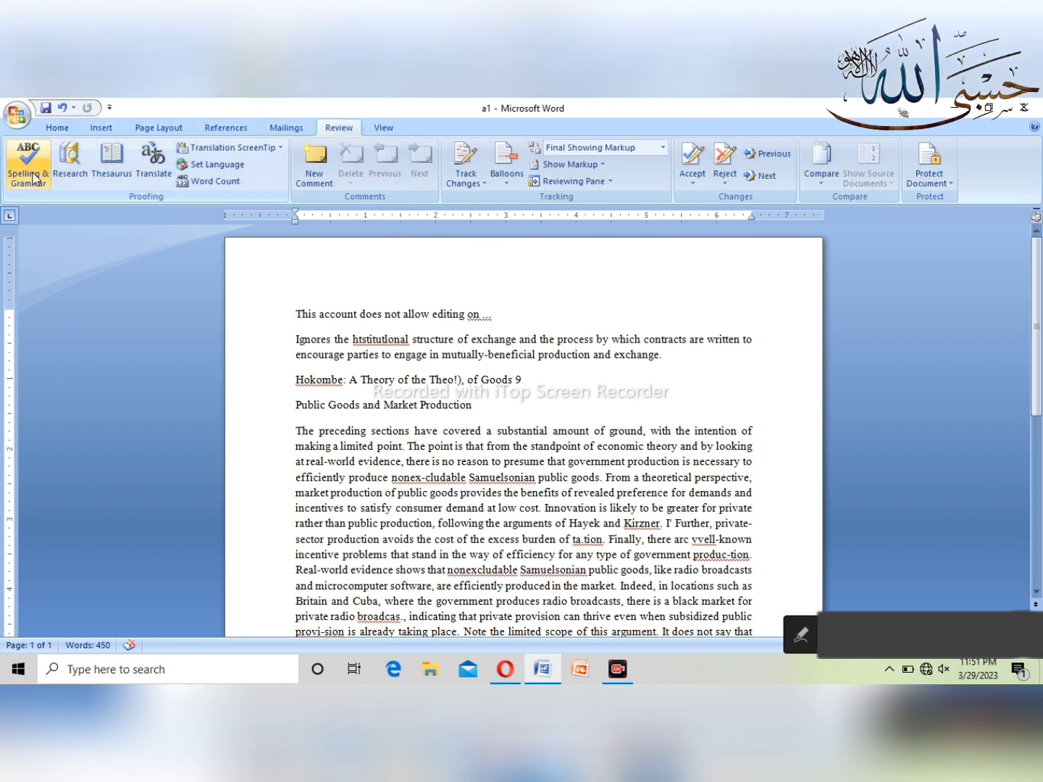
click(32, 174)
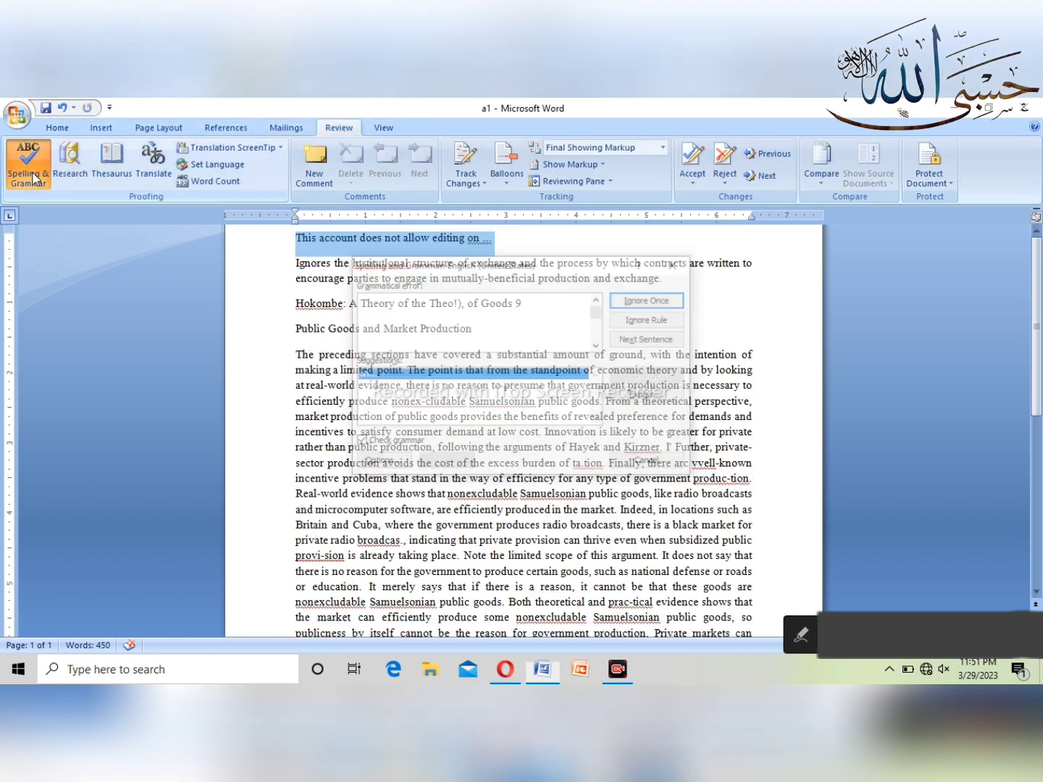
click(643, 376)
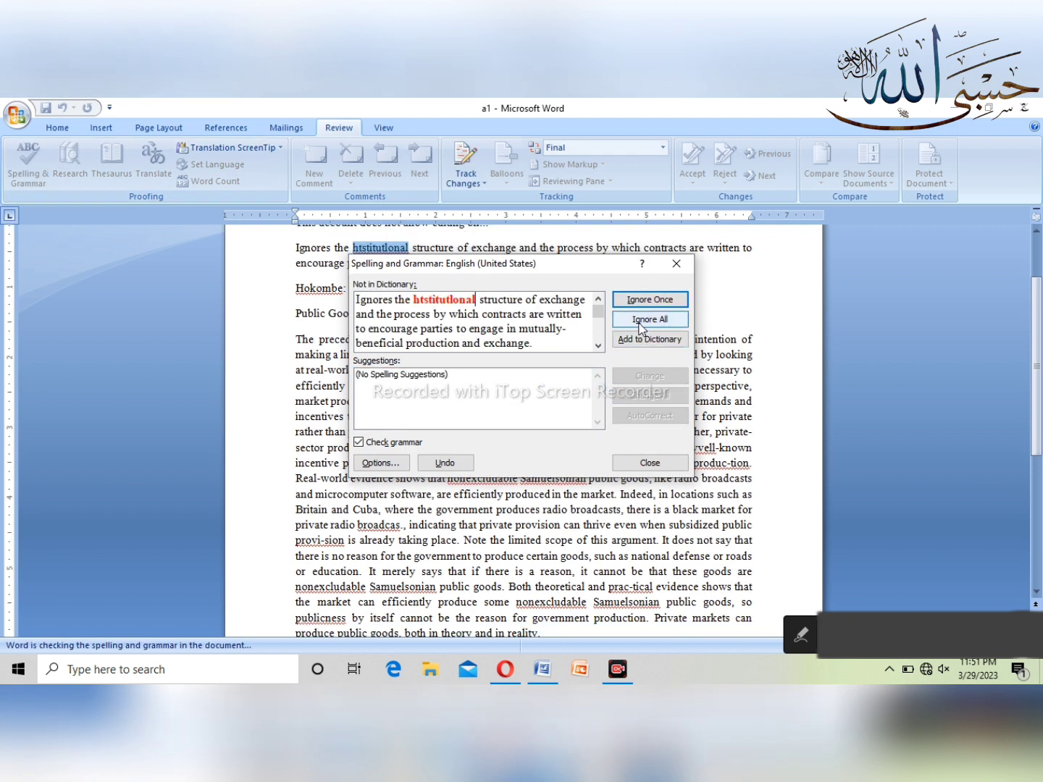
click(640, 341)
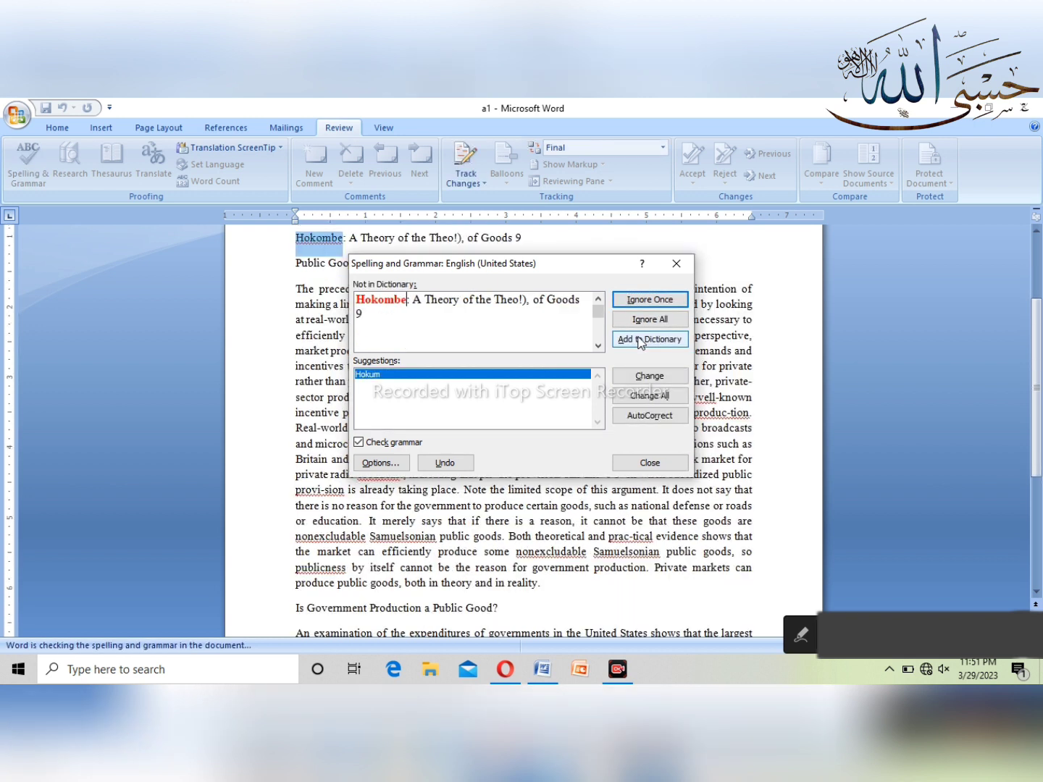
click(642, 376)
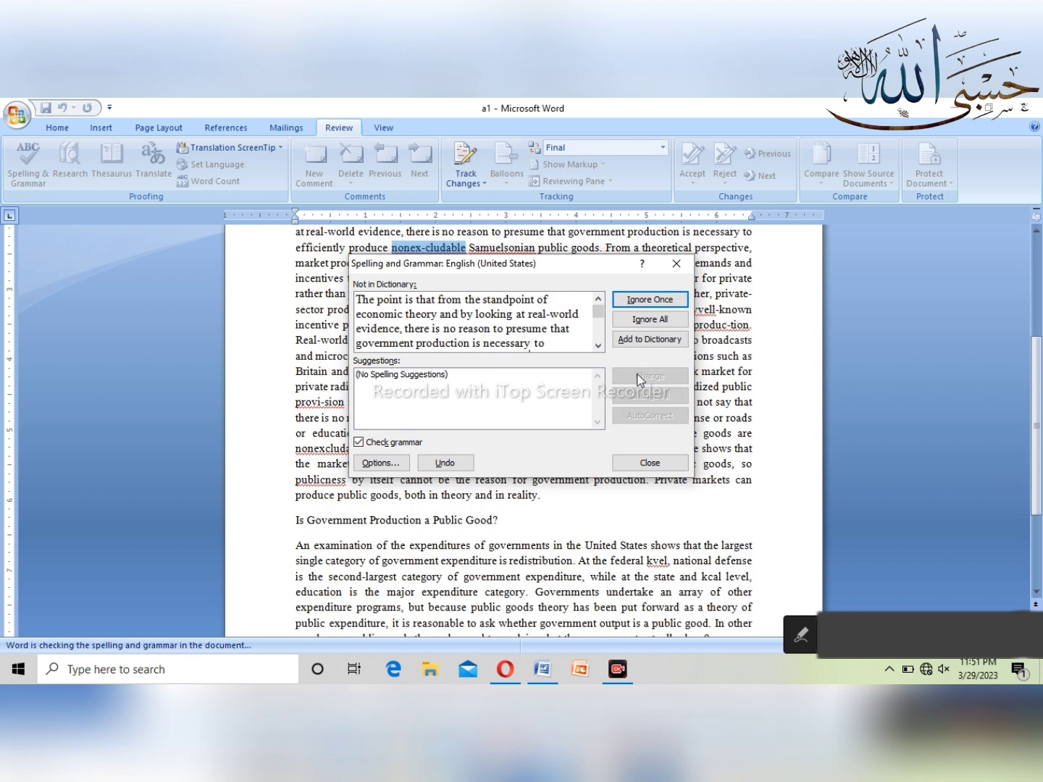
click(629, 462)
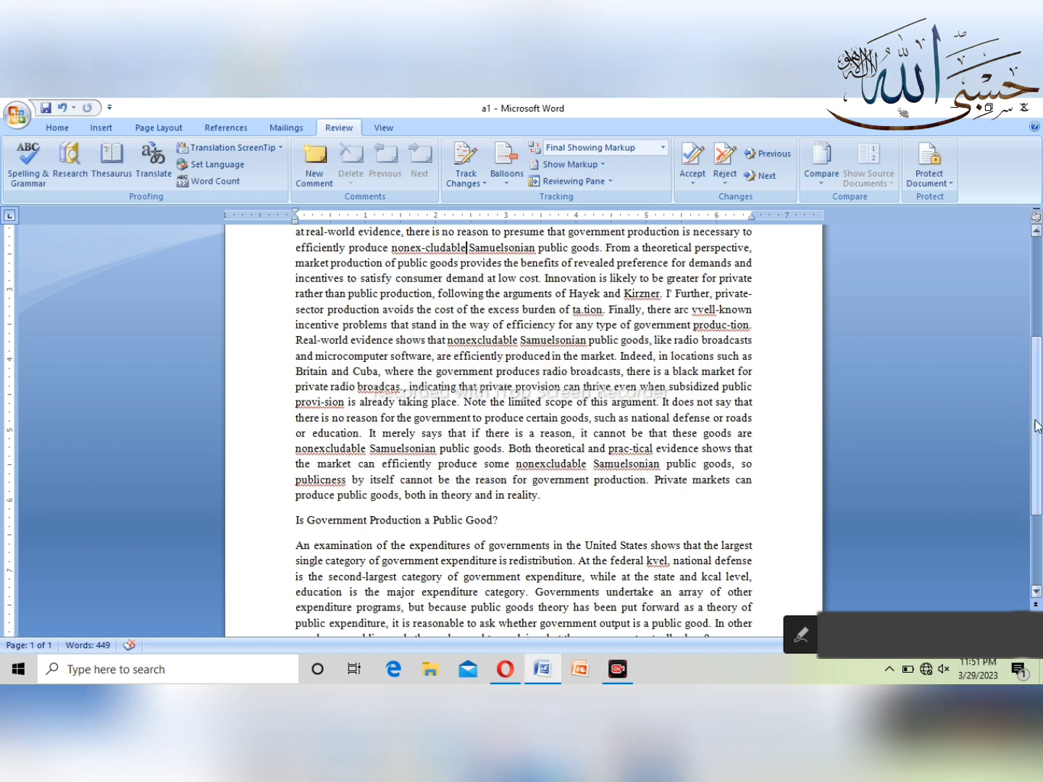
scroll(1037, 426, down, 4)
scroll(995, 314, up, 15)
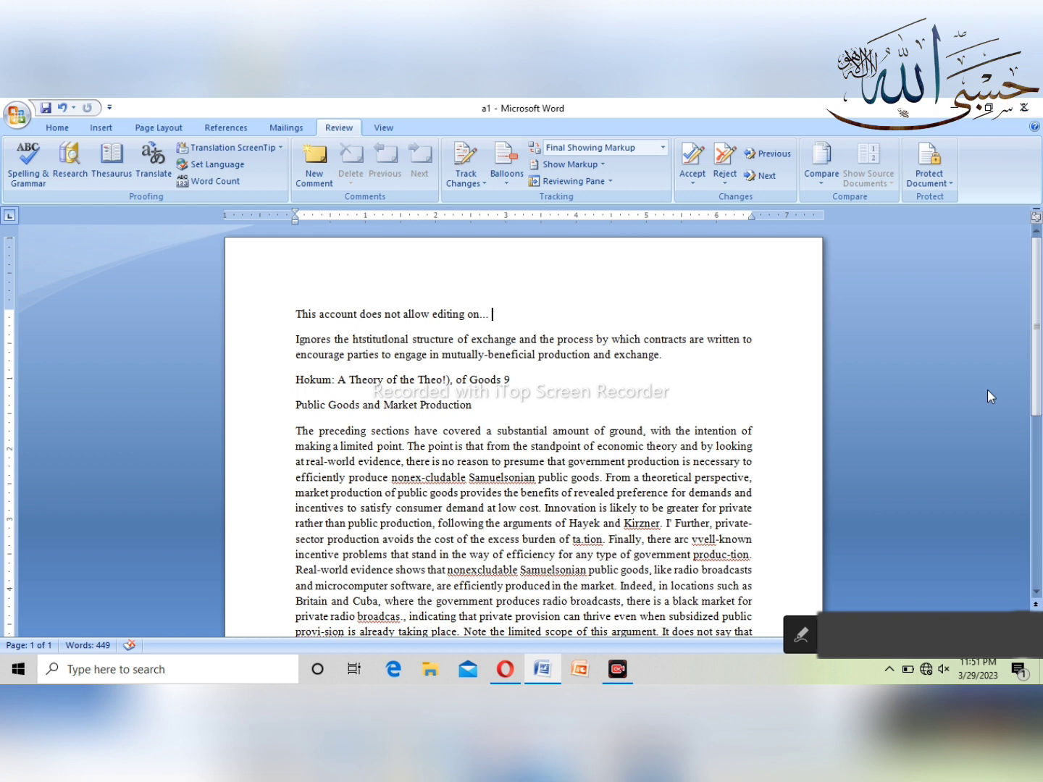
key(alt+F4)
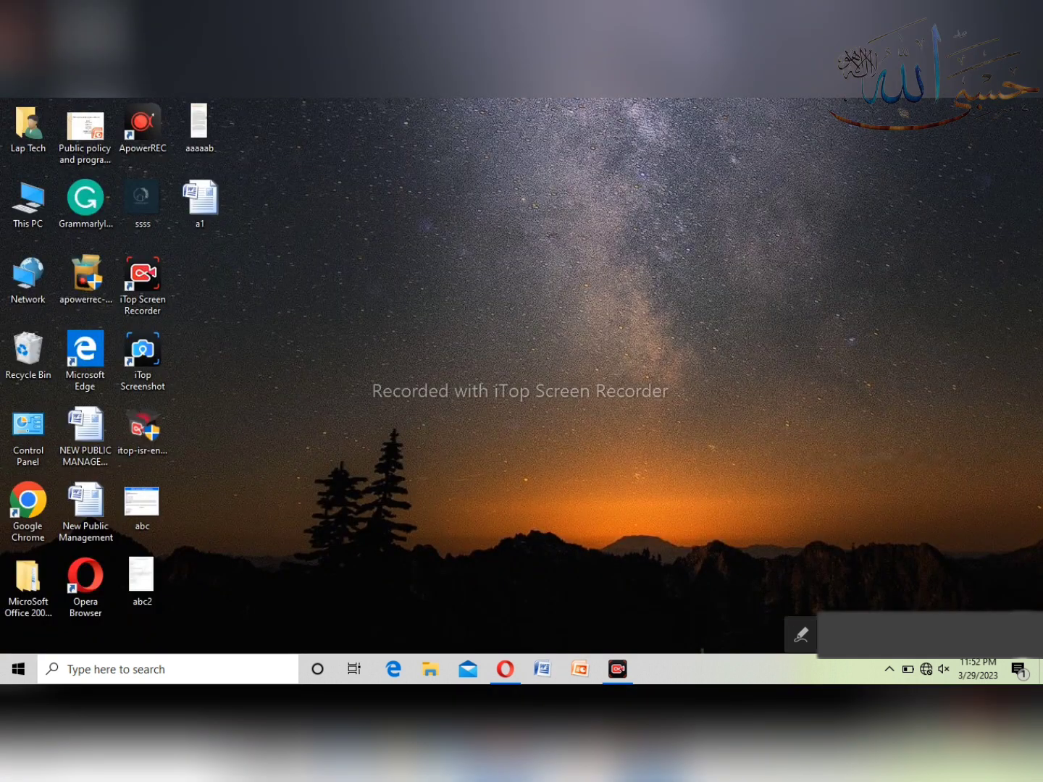